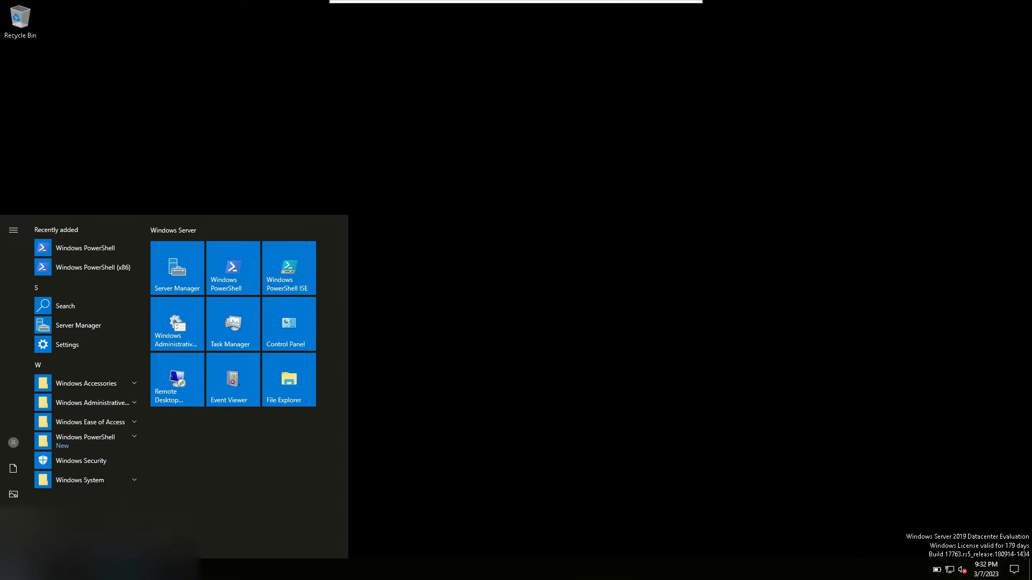
Step: Open Server Manager, dismissing the Windows Admin Center notice, and start the Add Roles and Features wizard
click(78, 325)
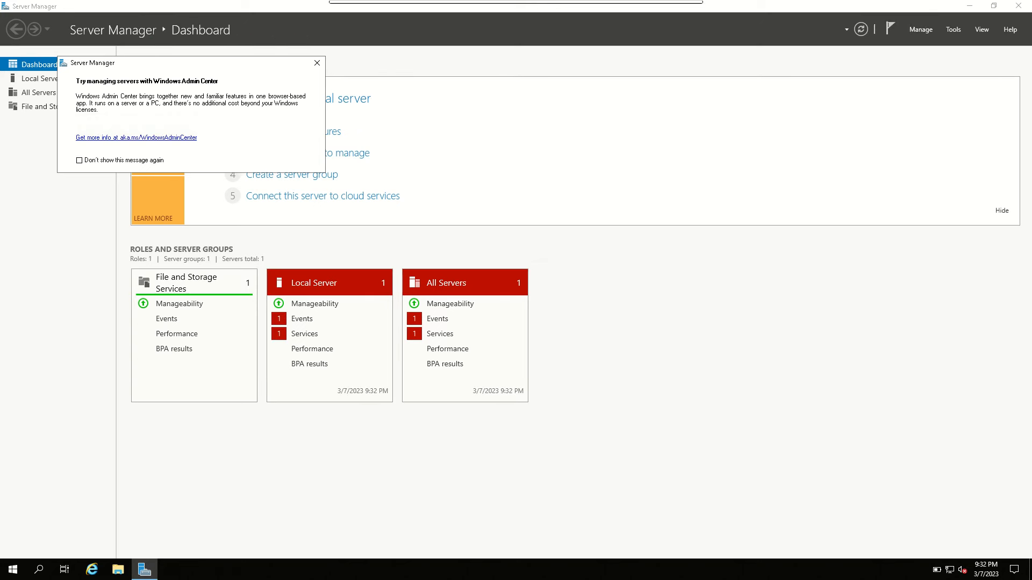
click(317, 63)
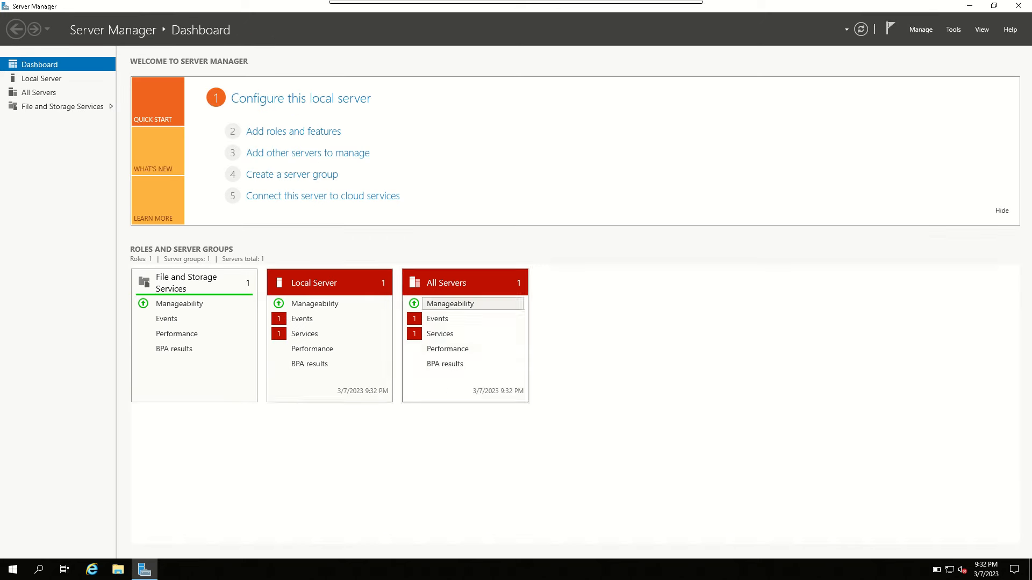
click(953, 29)
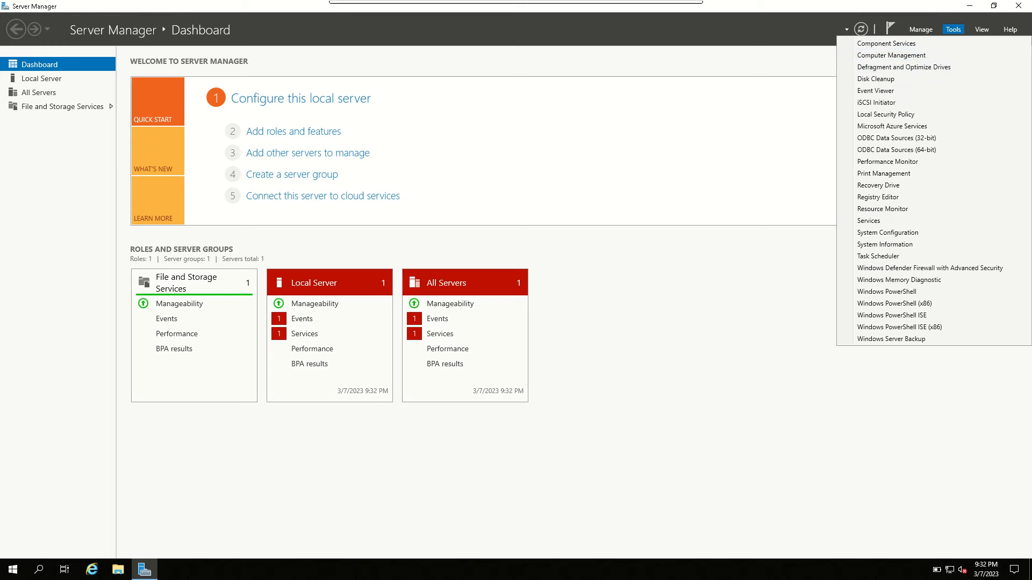
mouse_move(921, 30)
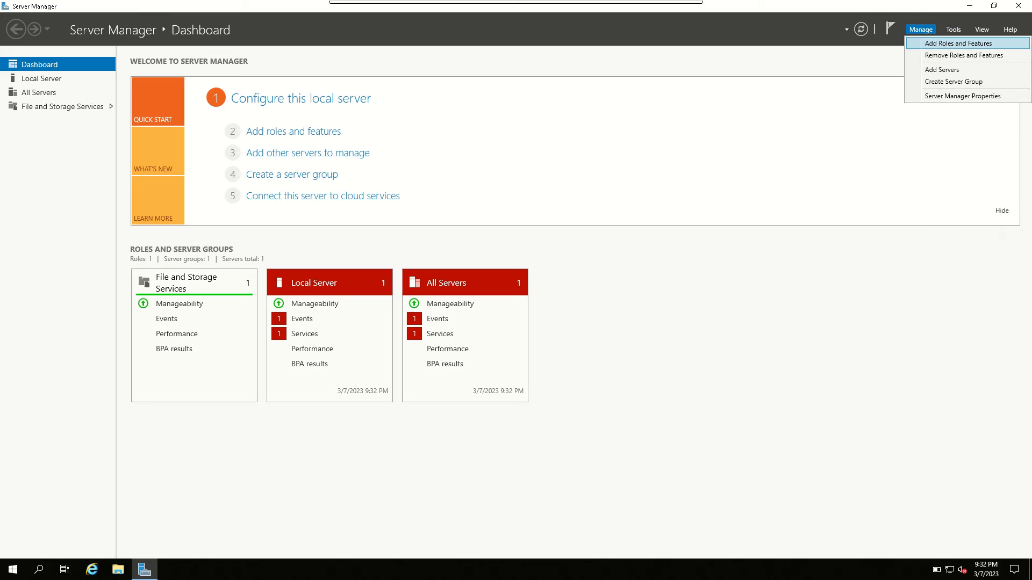
click(958, 43)
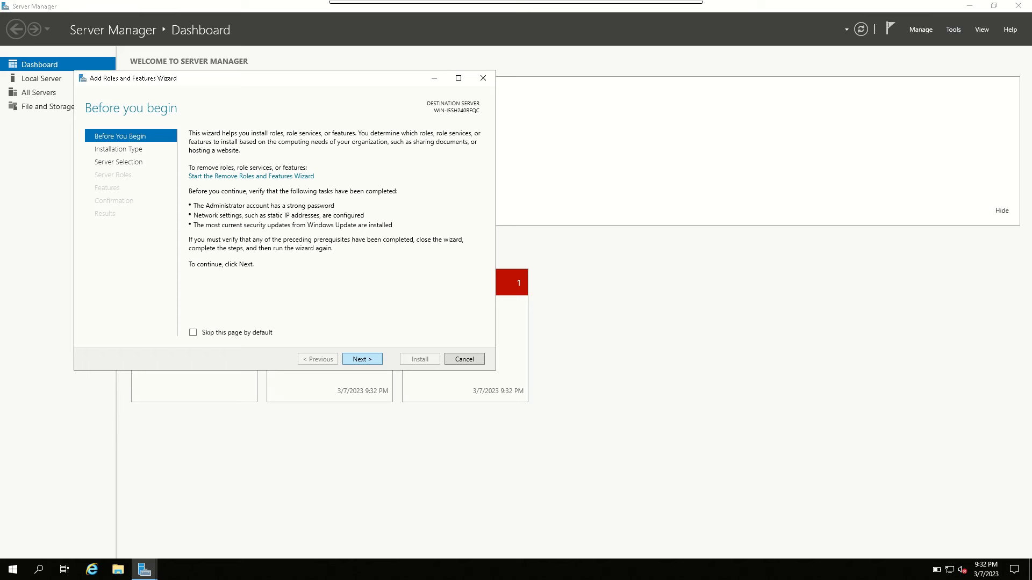
Step: Choose a role-based or feature-based installation on the local Windows Server 2019 machine from the server pool
click(362, 359)
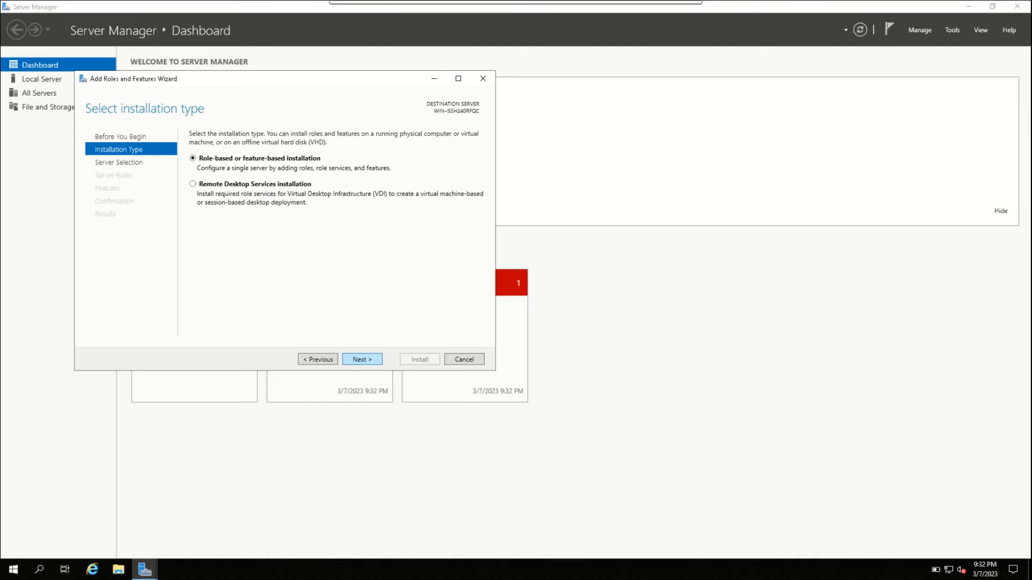
click(362, 358)
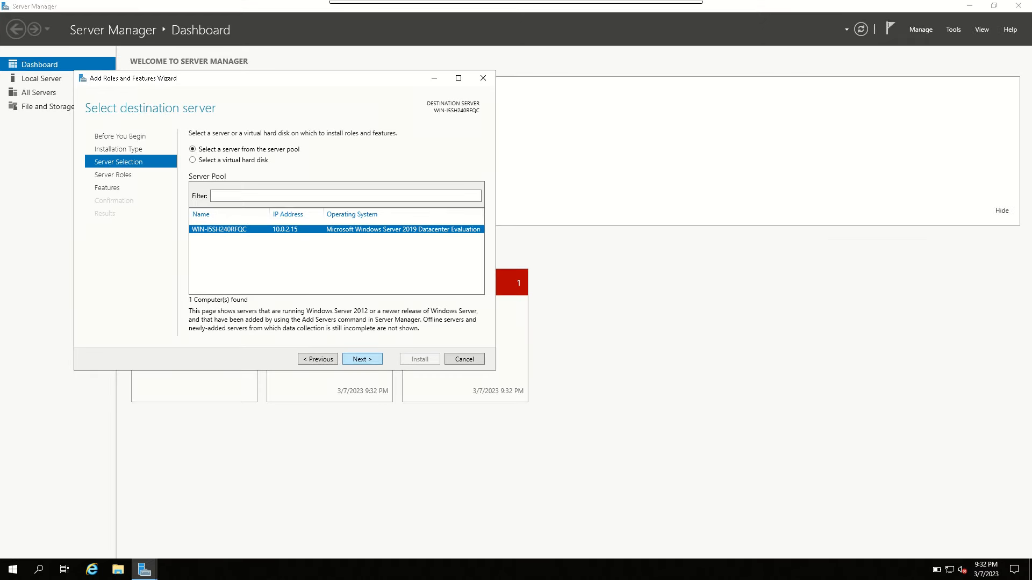
click(363, 359)
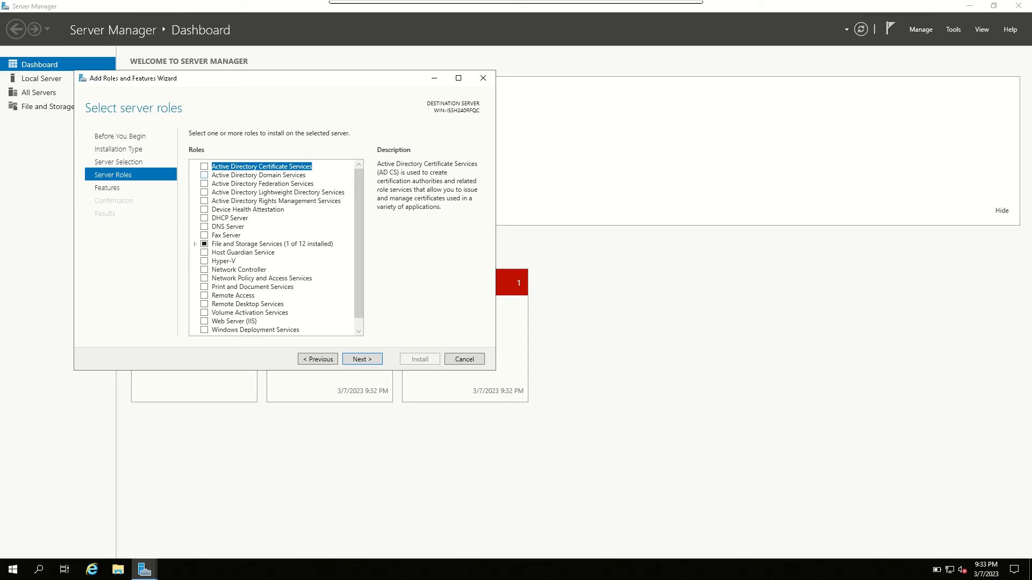
Step: Install the Active Directory Domain Services role with its preselected features and close the wizard
click(204, 175)
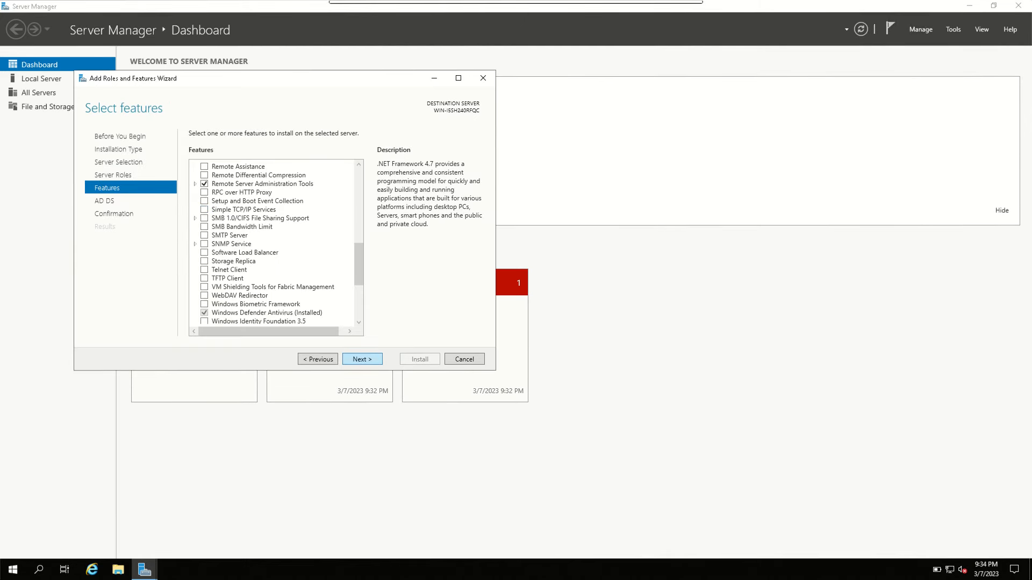
key(Return)
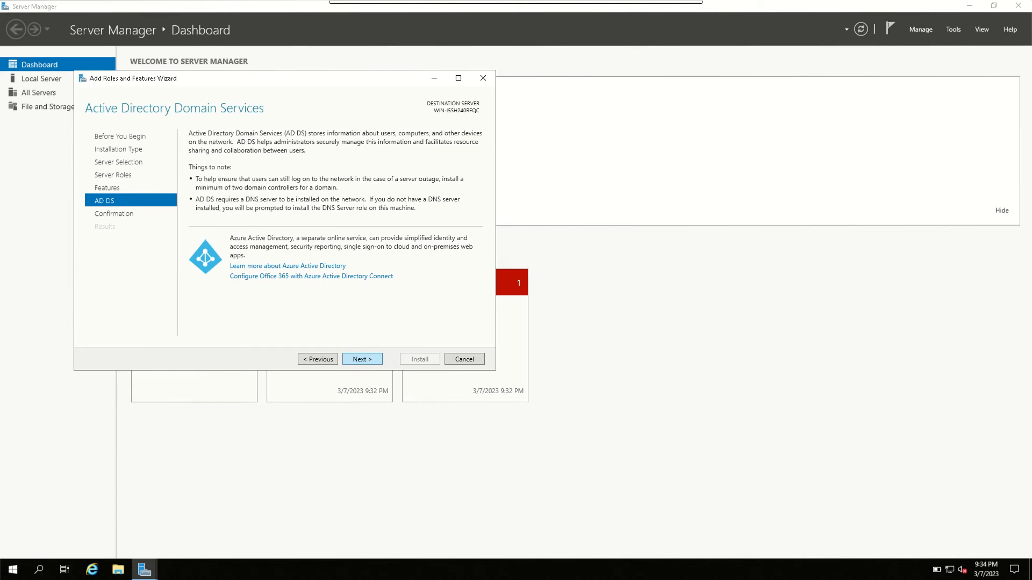
key(Return)
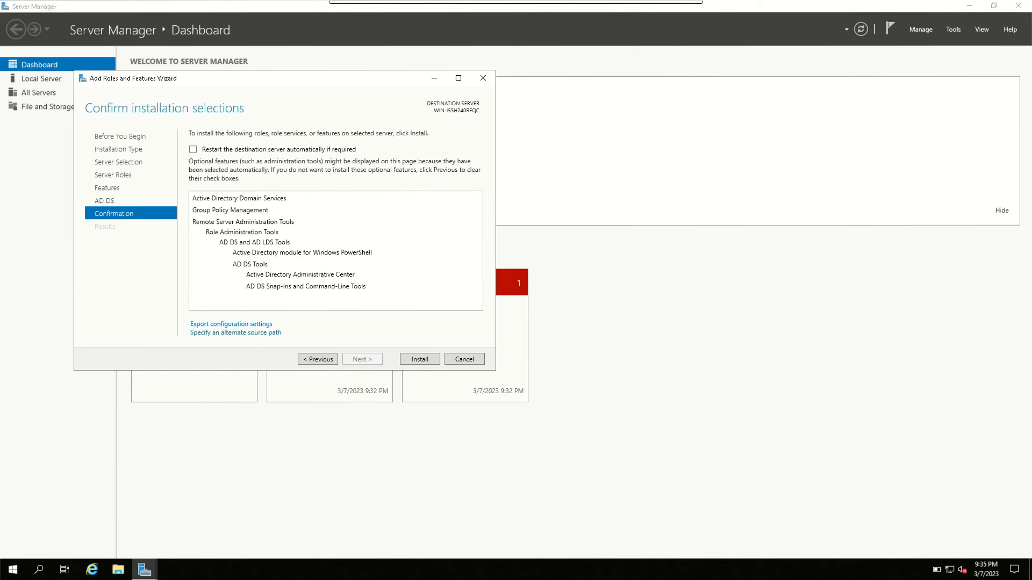
key(Return)
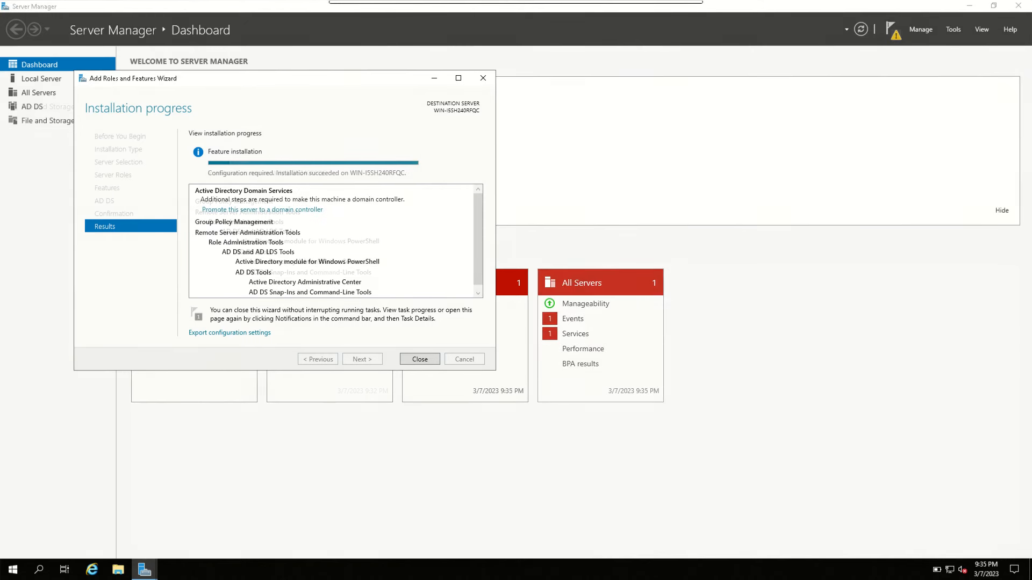
click(419, 358)
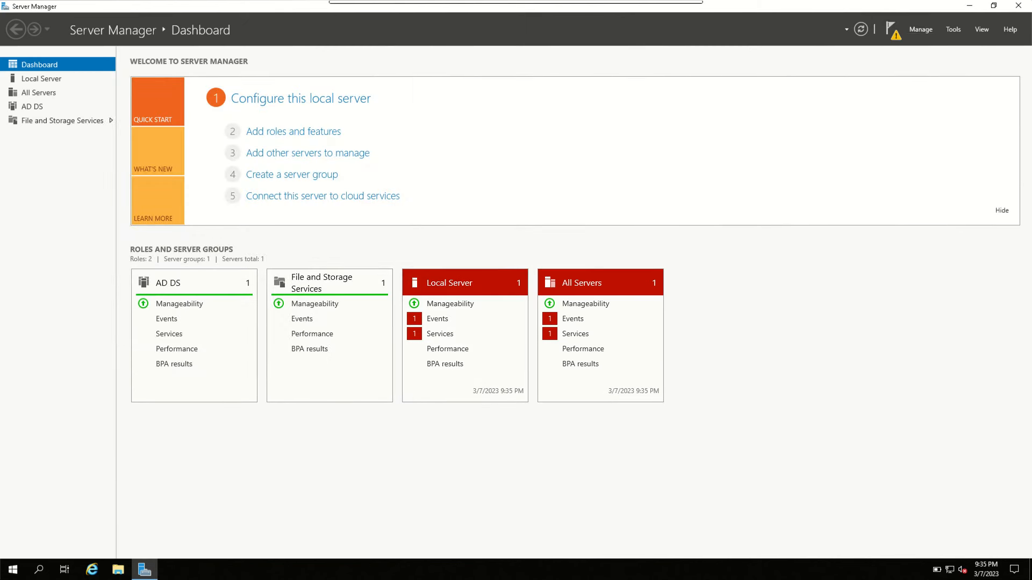
Step: Start promoting this server to a domain controller from the post-deployment notification
click(921, 29)
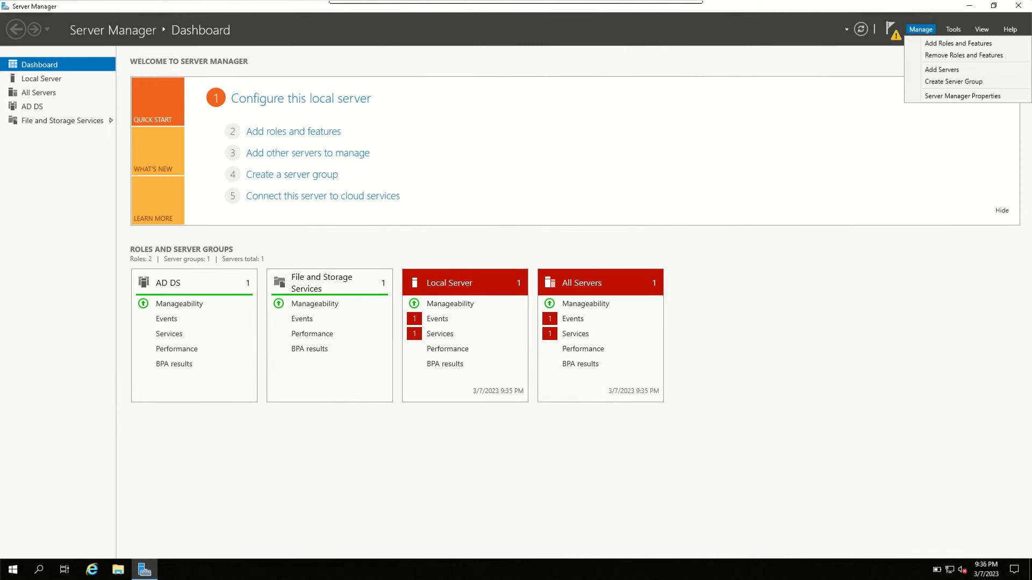
click(893, 30)
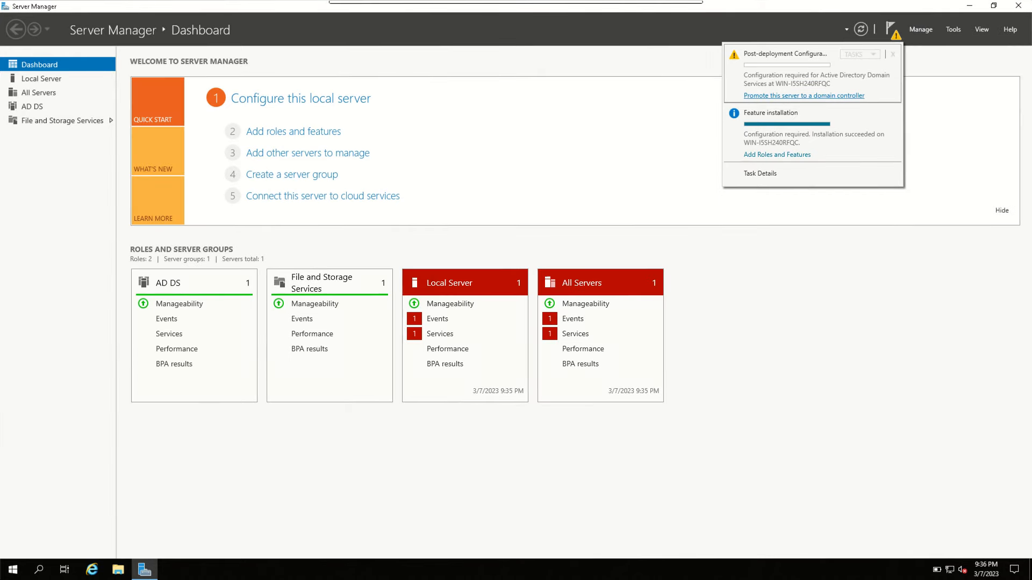
click(804, 96)
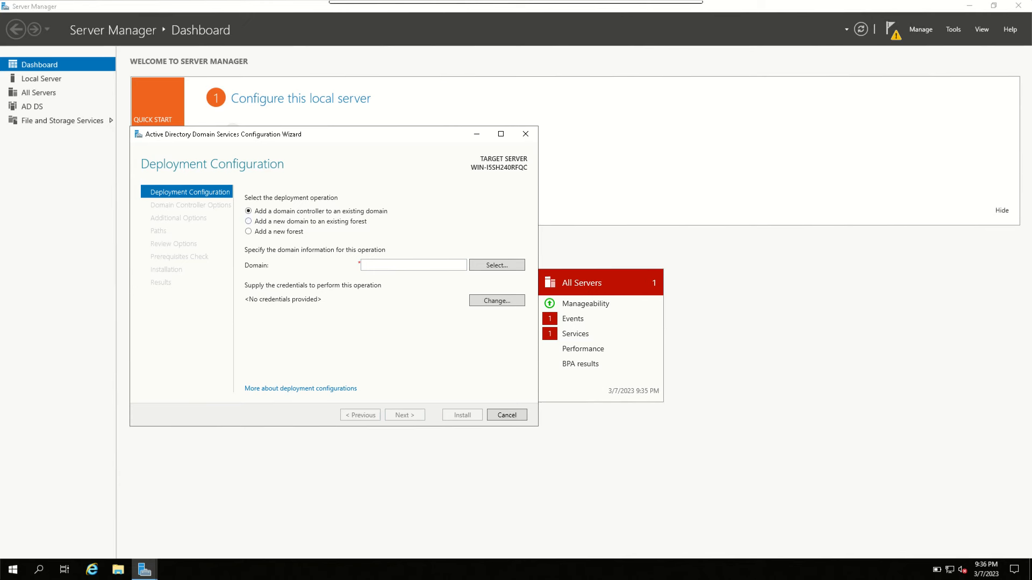
Step: Set the deployment operation to add a new forest and enter its root domain name
click(248, 231)
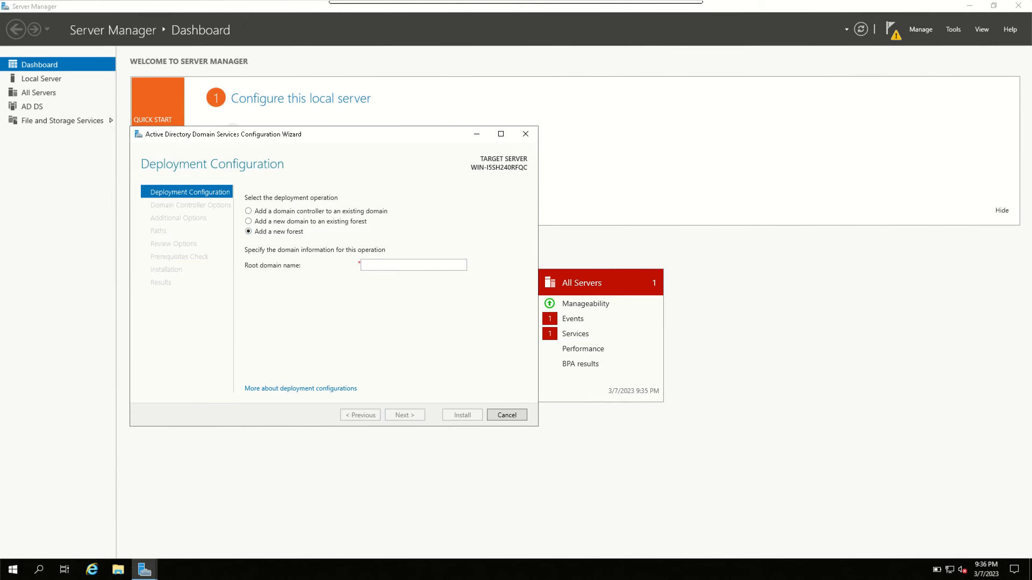
click(414, 265)
text(A)
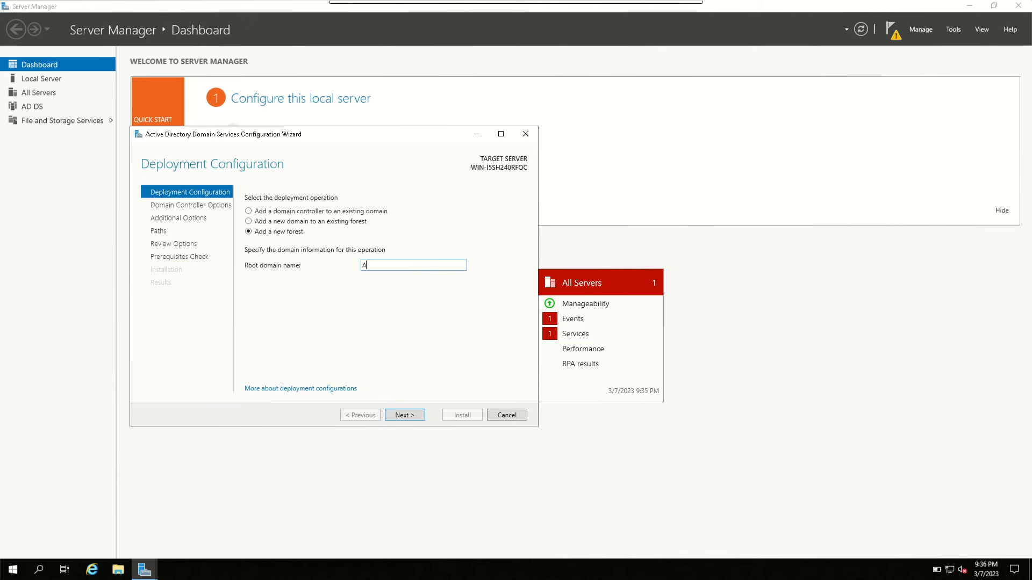
text(akashmemon.com)
key(Return)
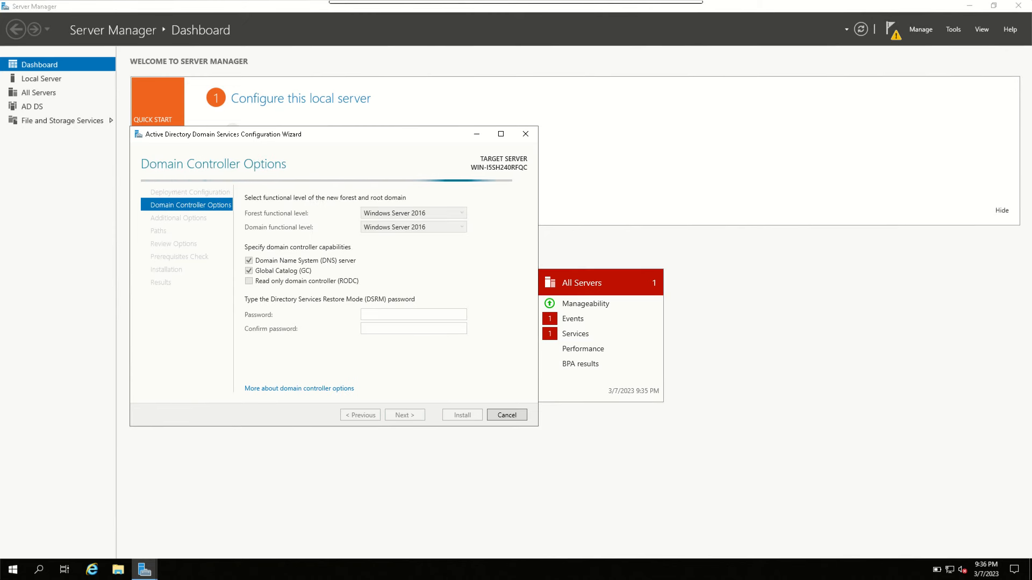
Step: Enter and confirm the Directory Services Restore Mode (DSRM) password, keeping the Windows Server 2016 functional levels, DNS server and Global Catalog
key(Tab)
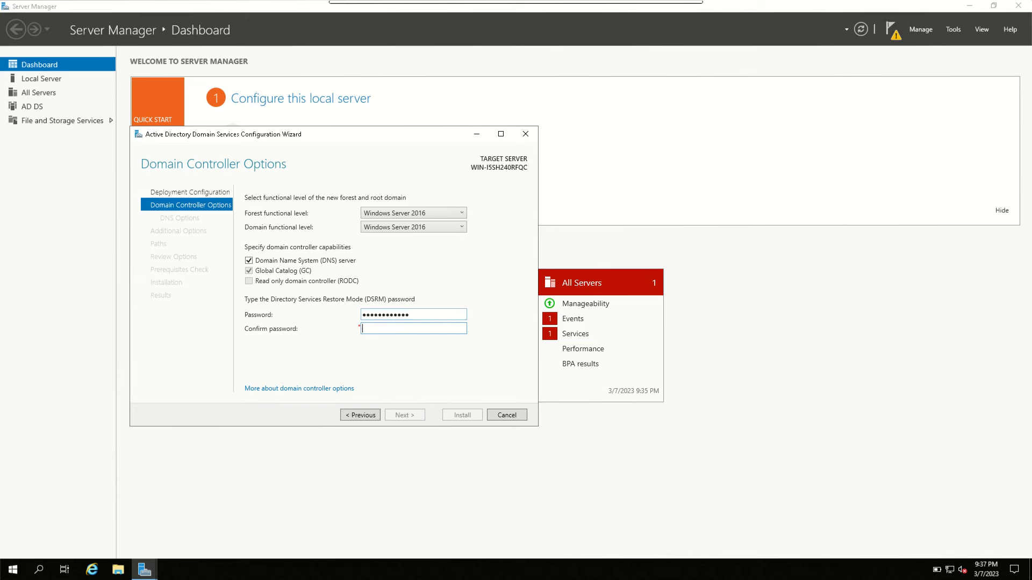
text(••••••••••••)
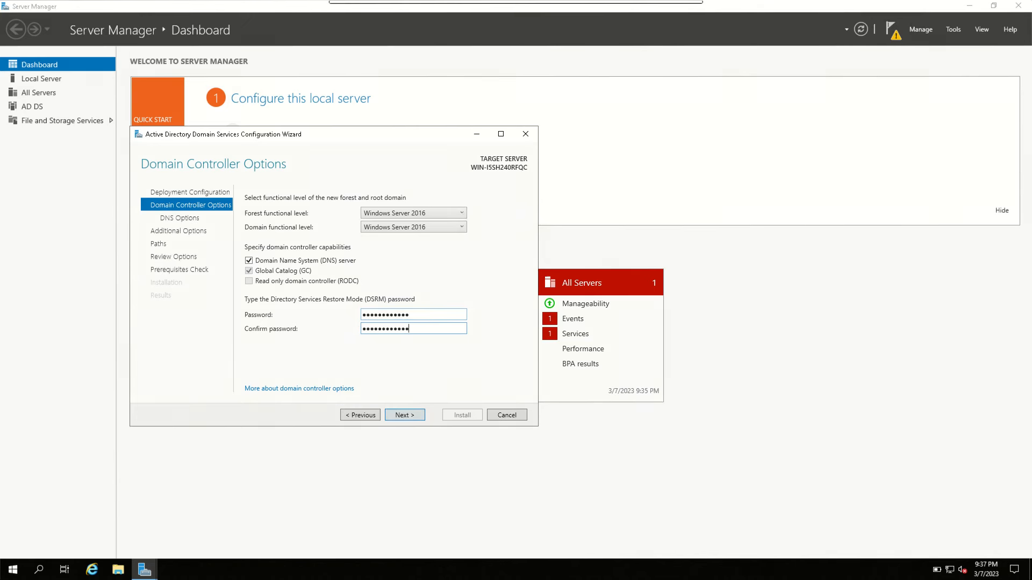
key(Return)
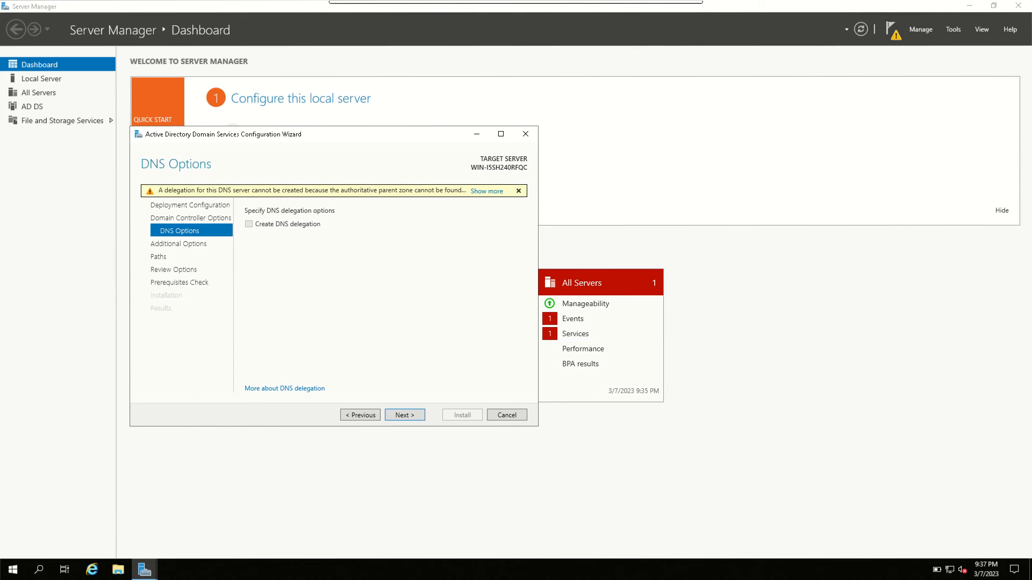
Step: Accept the default DNS, NetBIOS and folder path settings and install the domain controller configuration
key(Return)
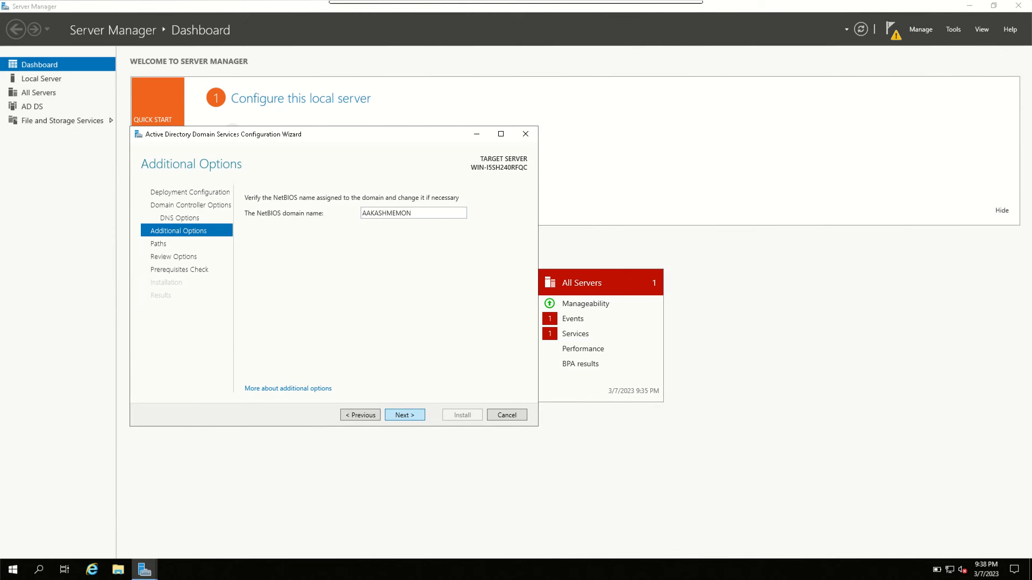
key(Return)
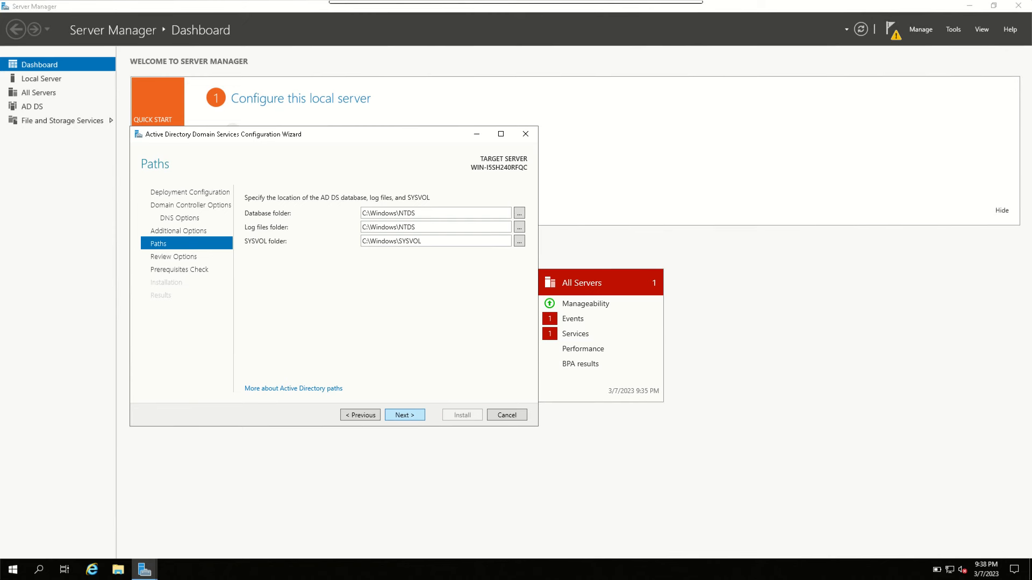
key(Return)
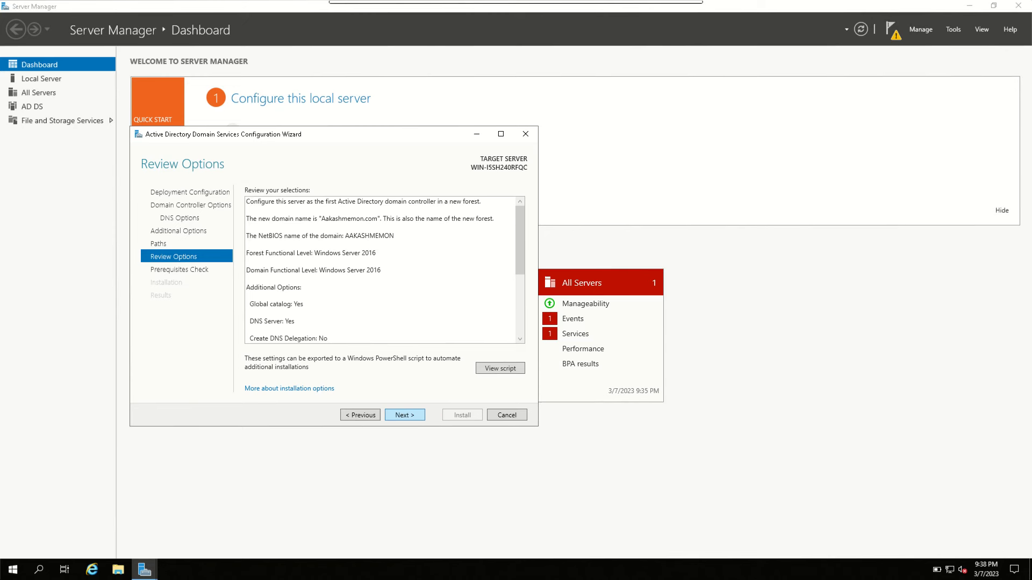
key(Return)
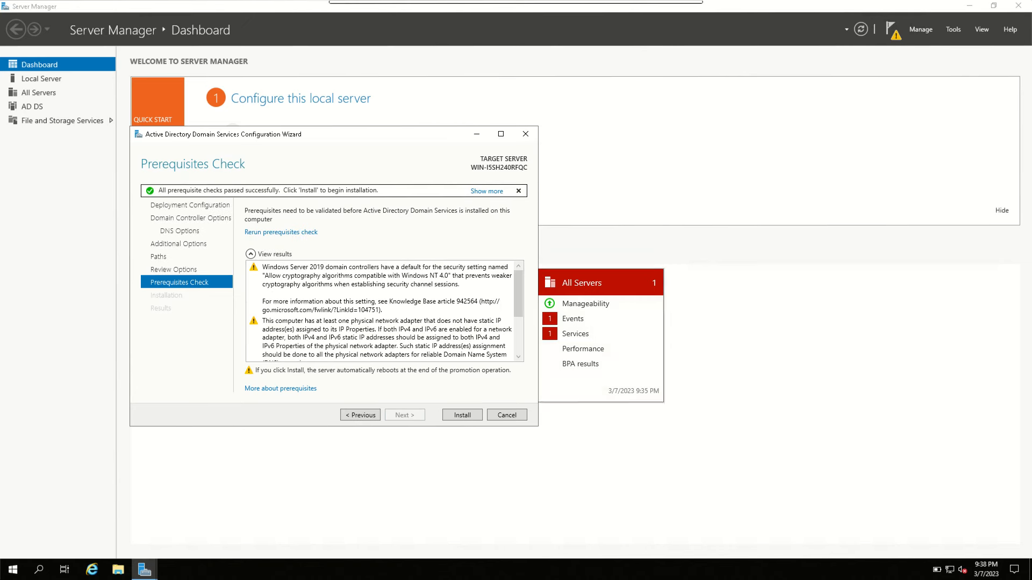
click(462, 415)
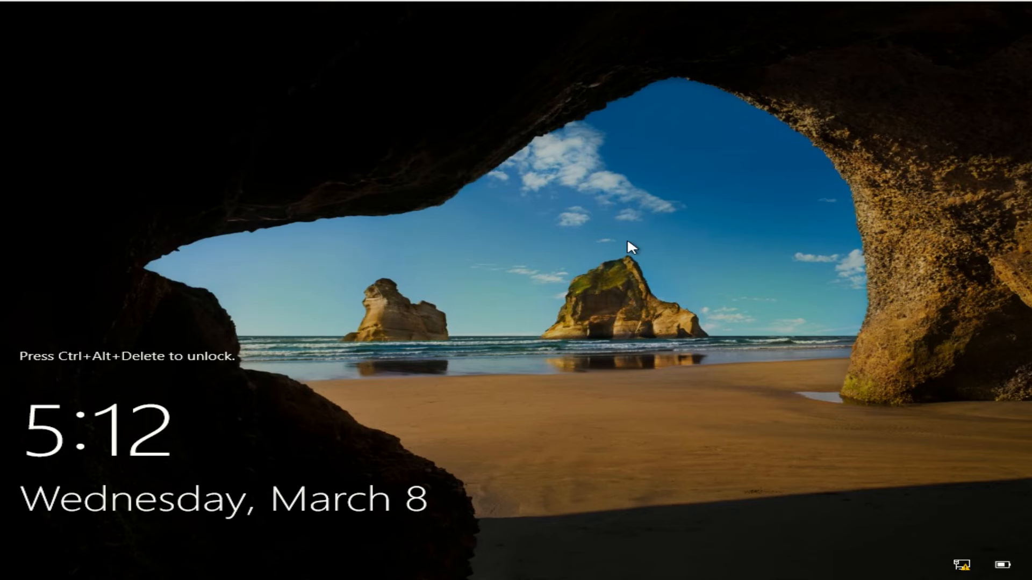
Step: Unlock the restarted server and sign in to the domain Administrator account with the account password
key(ctrl+alt+Delete)
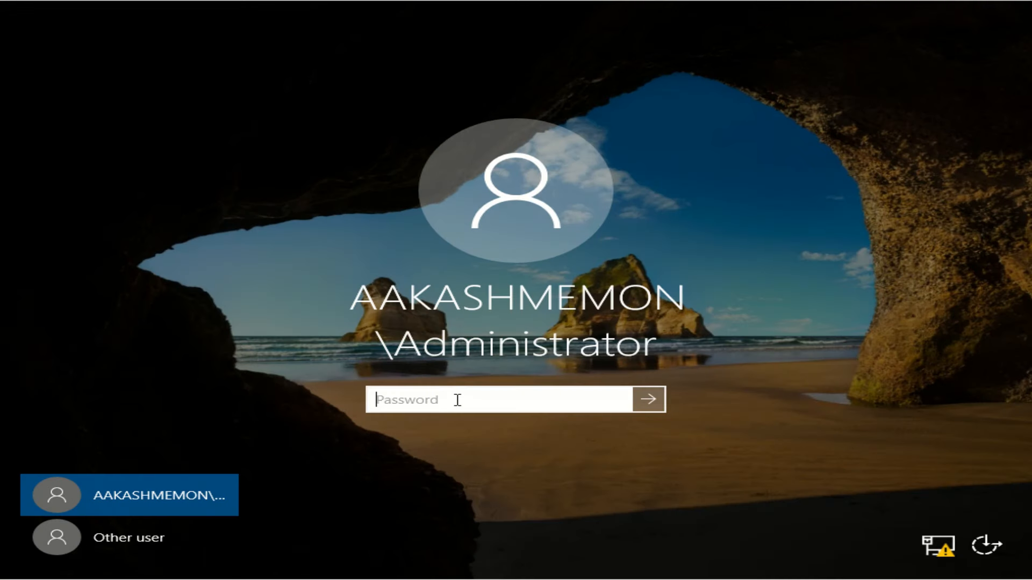
text(•••••••••••••)
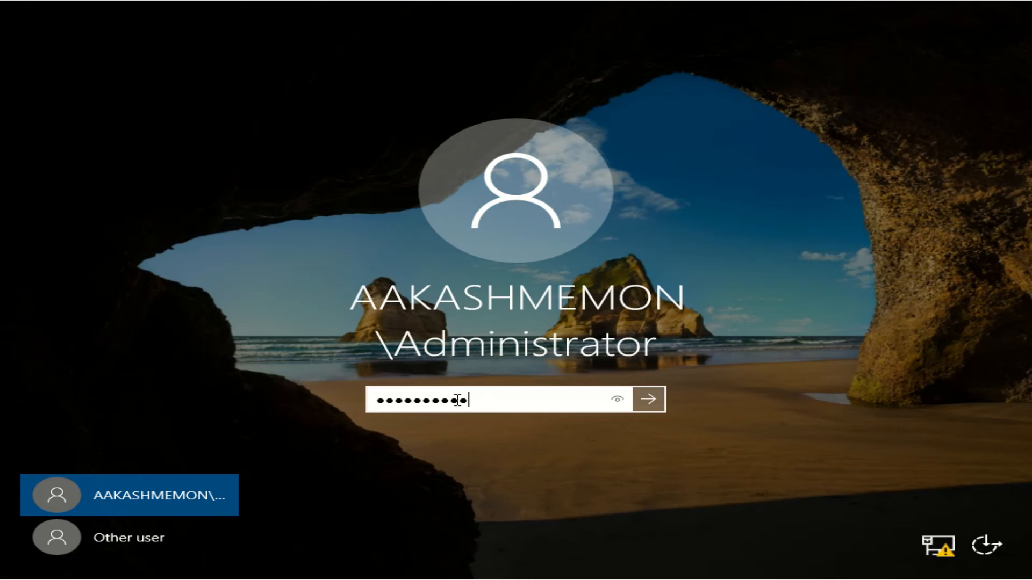
key(Return)
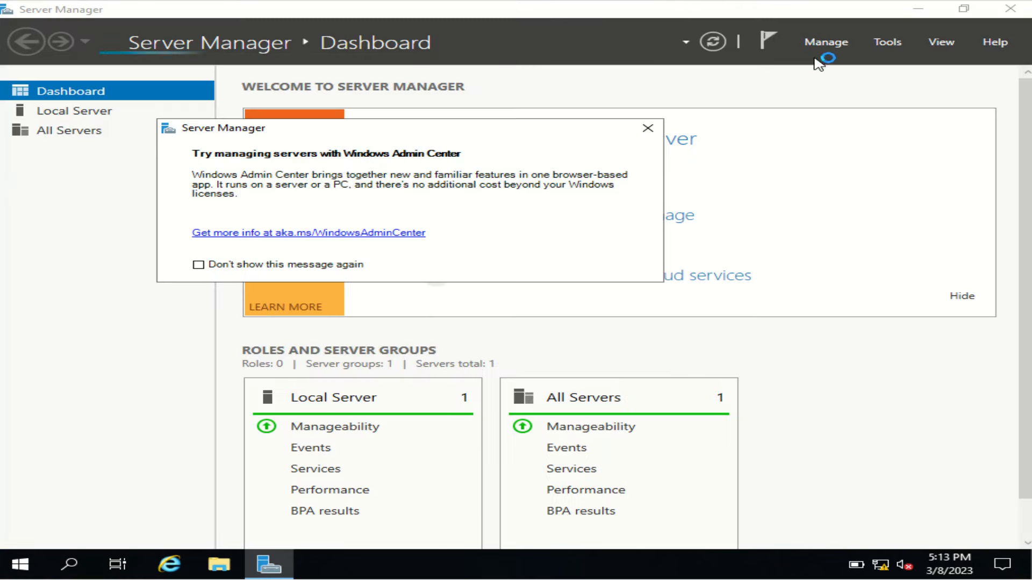
Step: Show the Local Server properties to check the domain, dismissing the Windows Admin Center notice
click(71, 111)
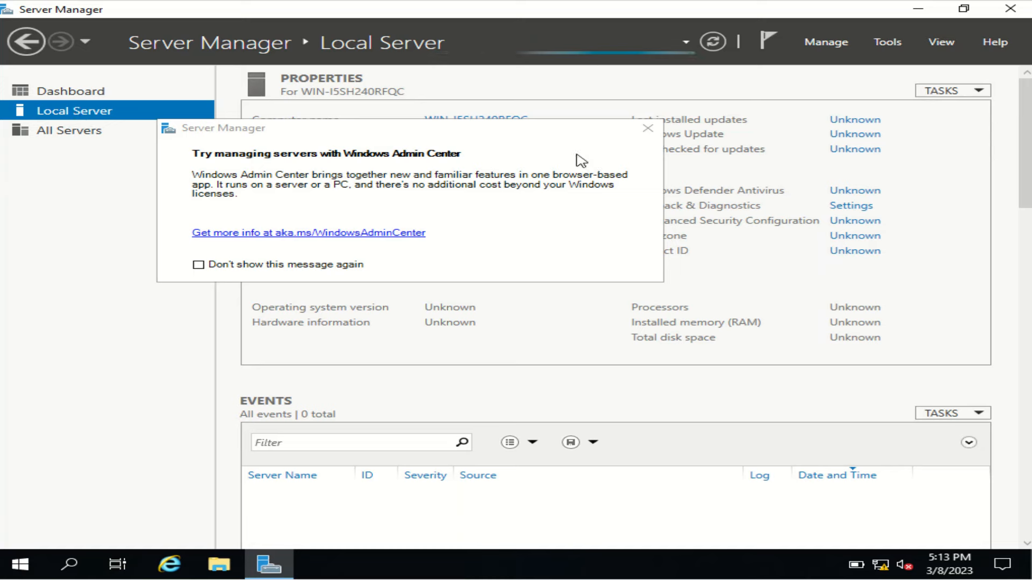
click(649, 129)
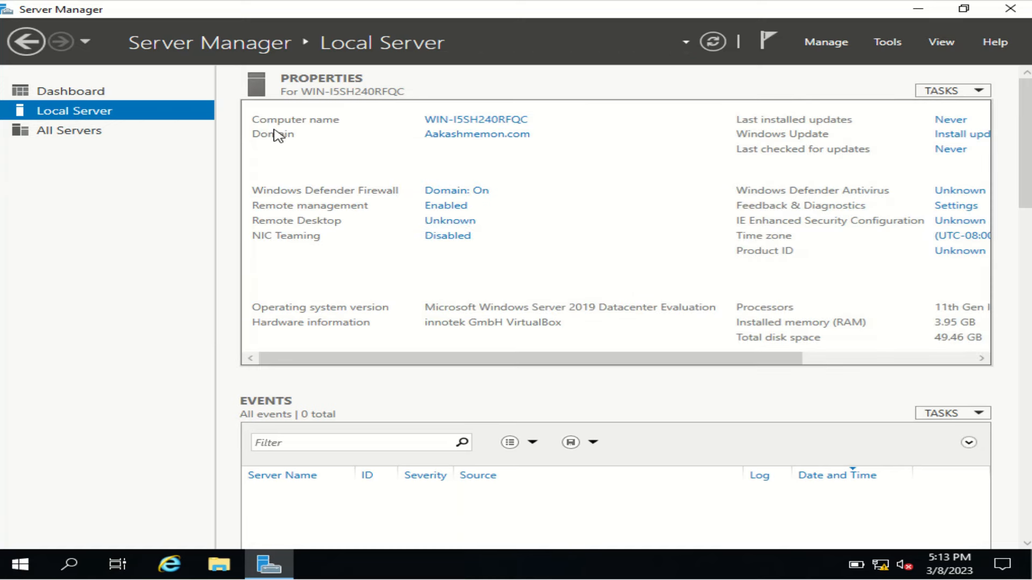